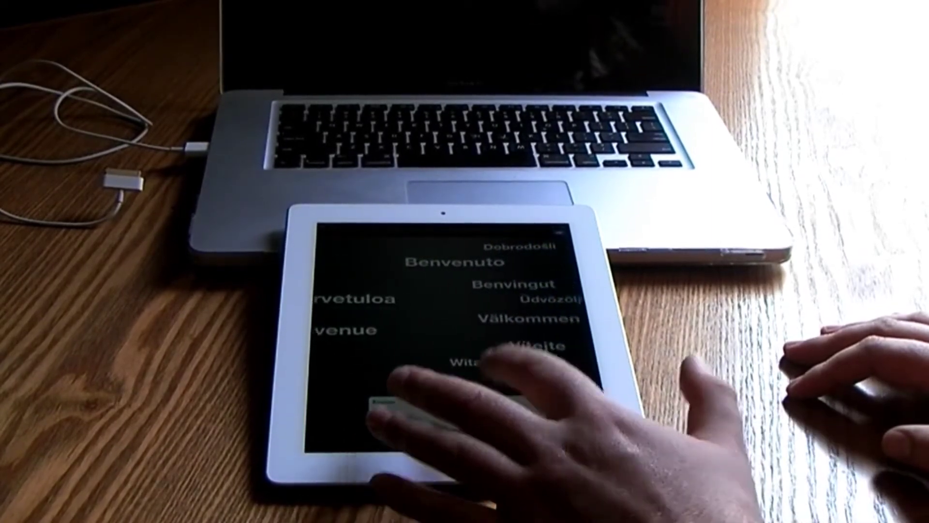
Leave the welcome screen, confirm the country, and enable Location Services.
click(589, 231)
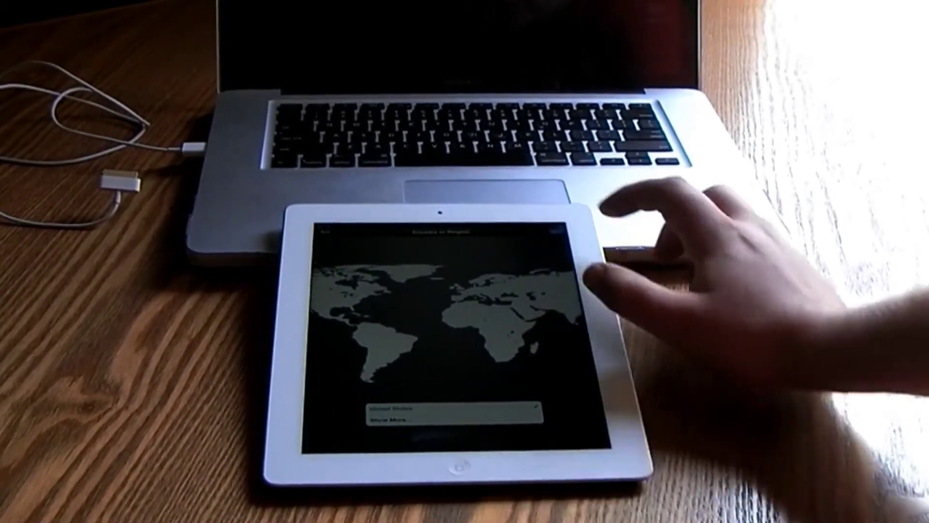
click(558, 231)
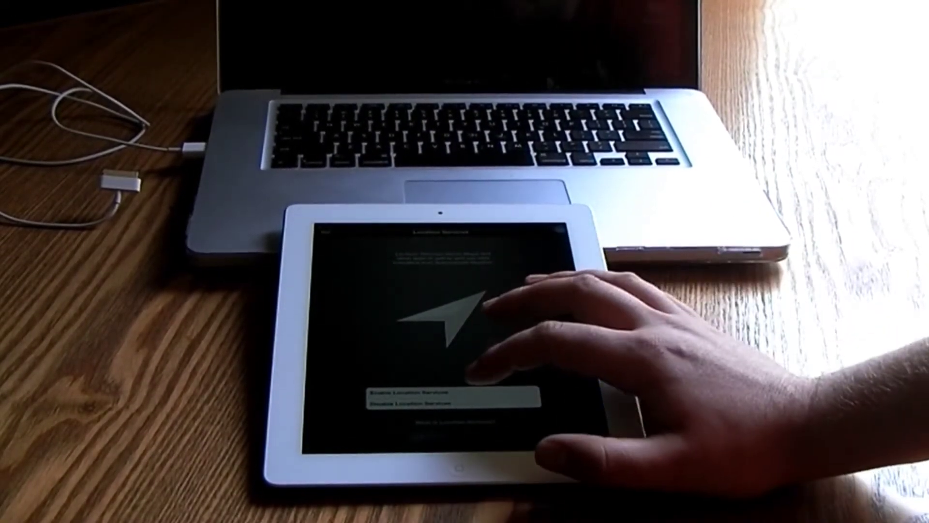
click(453, 391)
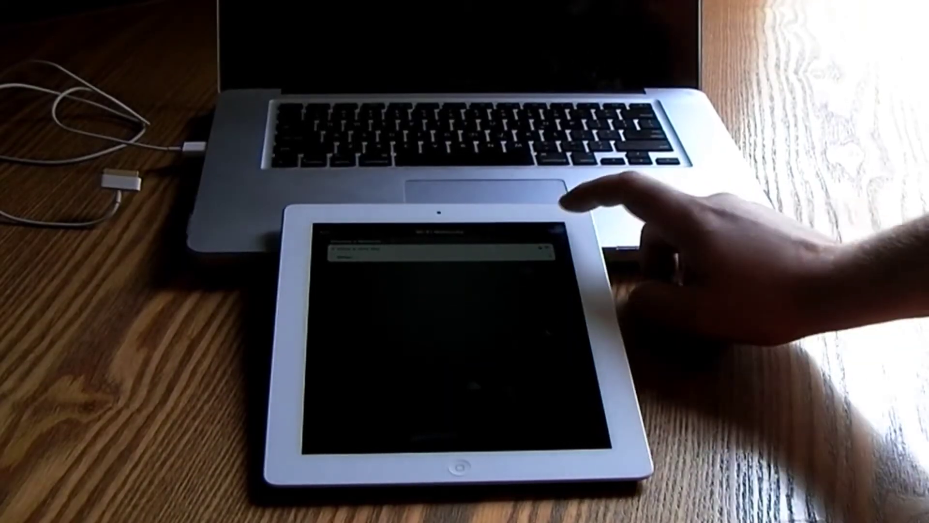
Continue past the Wi-Fi screen so the iPad activates.
click(555, 231)
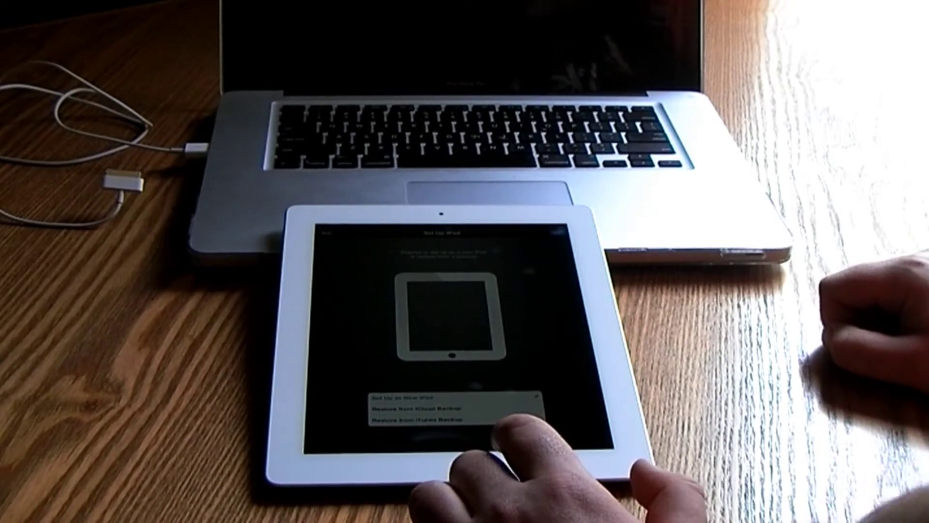
Keep Set Up as New iPad and choose Sign In with an Apple ID.
click(559, 231)
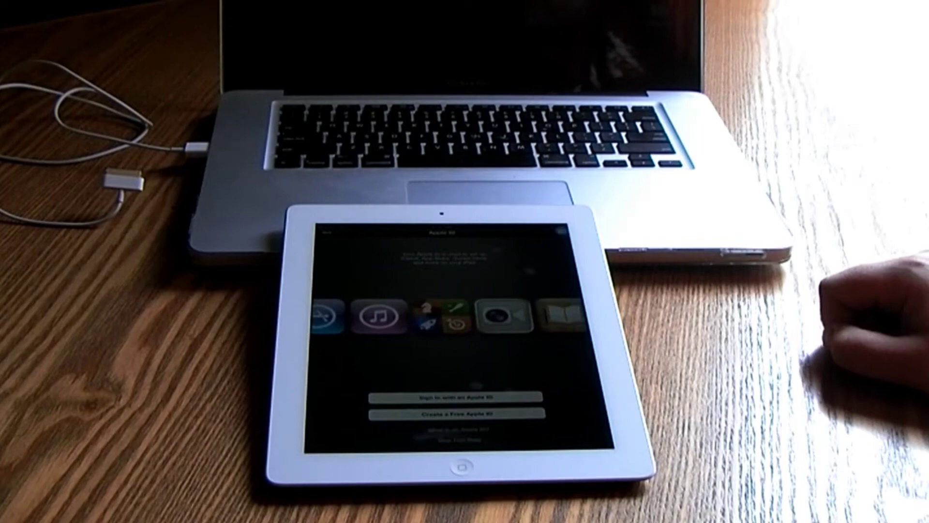
click(455, 397)
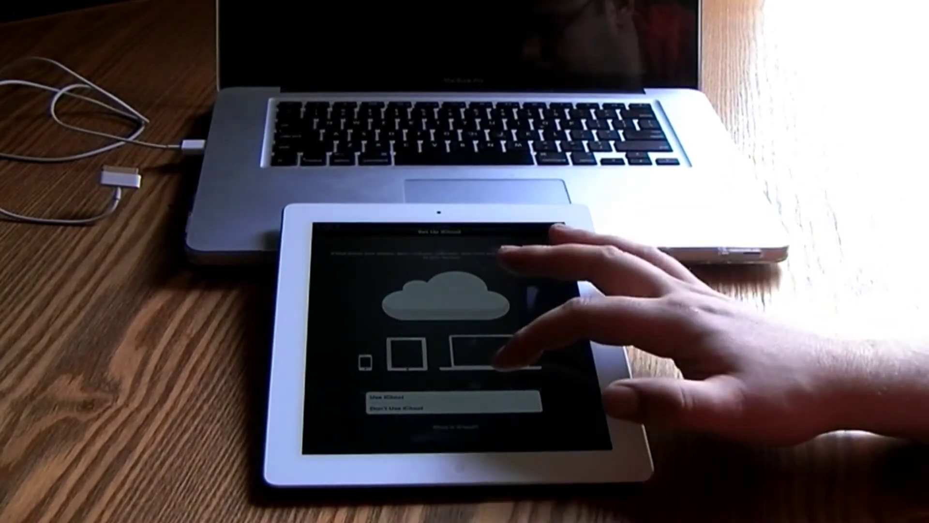
Select Use iCloud, and choose Back Up to My Computer instead of iCloud.
click(494, 397)
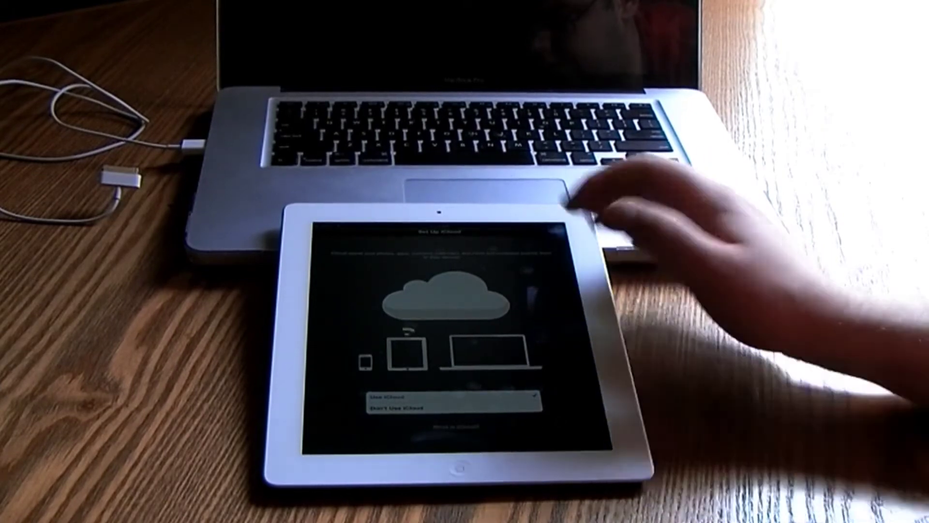
click(585, 231)
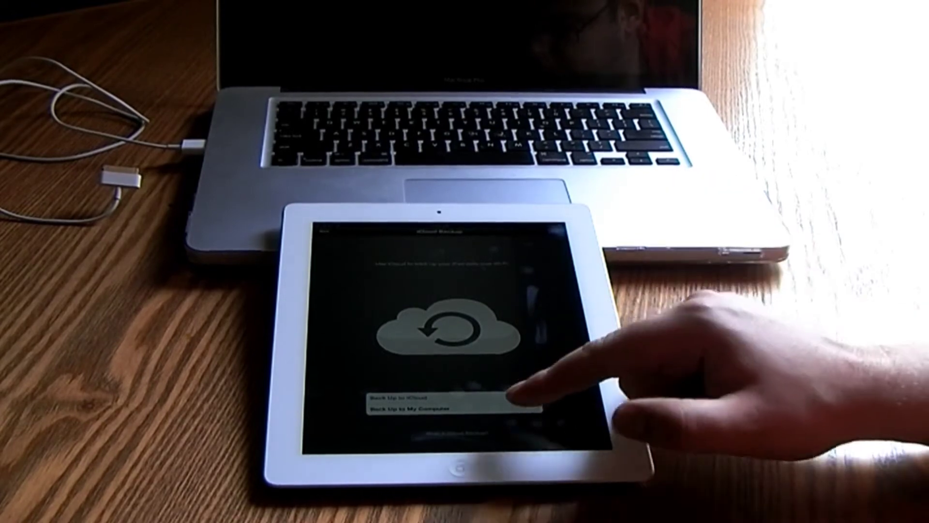
click(509, 407)
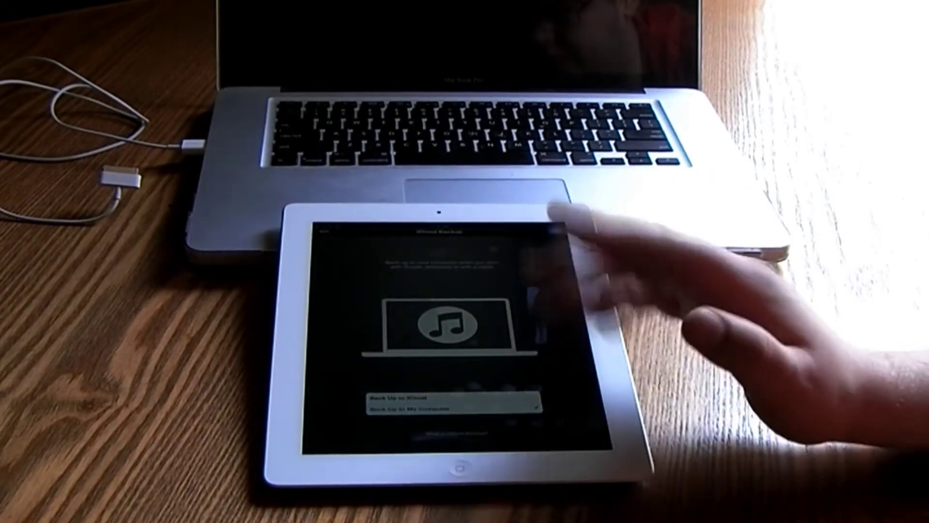
click(557, 231)
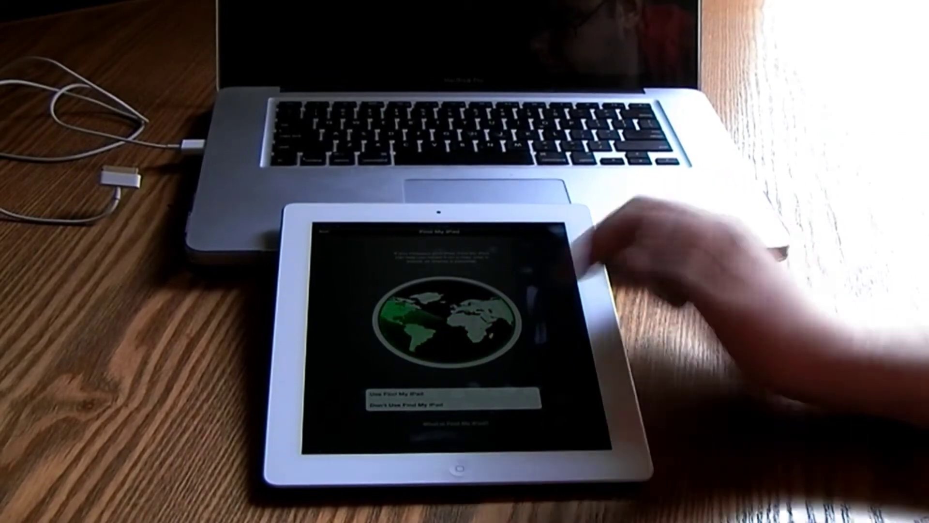
Select Use Find My iPad, then select Use Dictation.
click(450, 393)
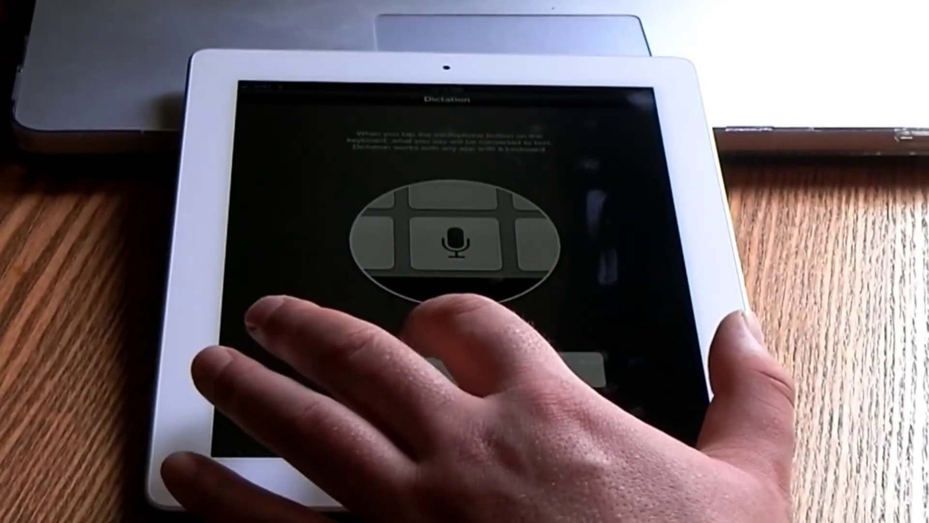
click(458, 360)
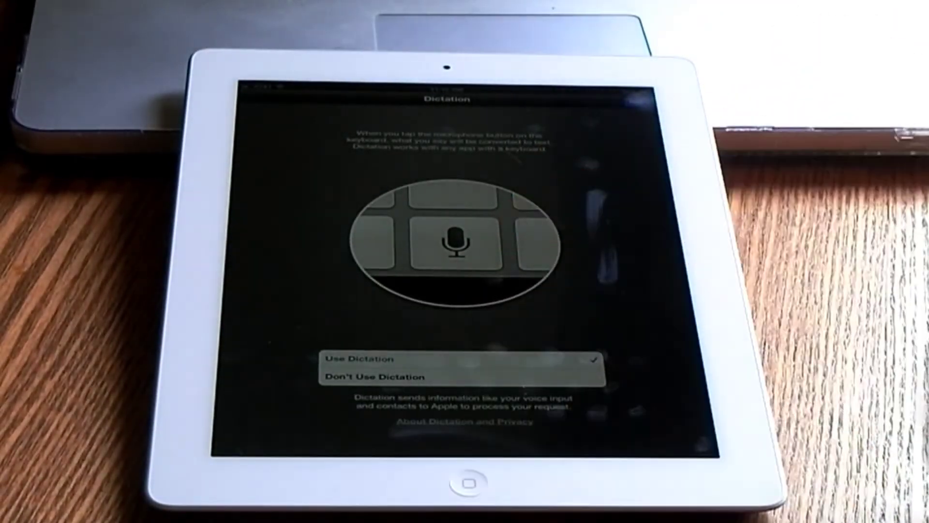
click(621, 96)
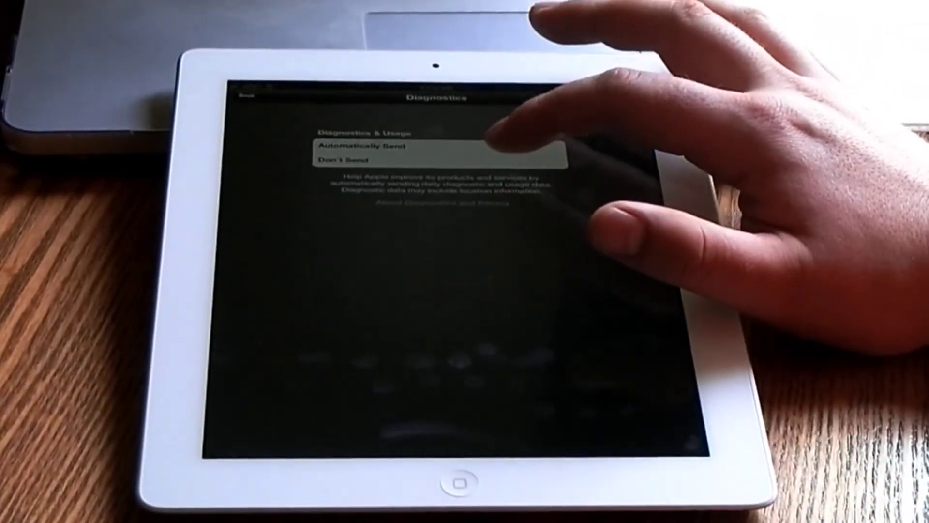
Choose Automatically Send for diagnostics, turn Register with Apple off, and tap Start Using iPad.
click(435, 147)
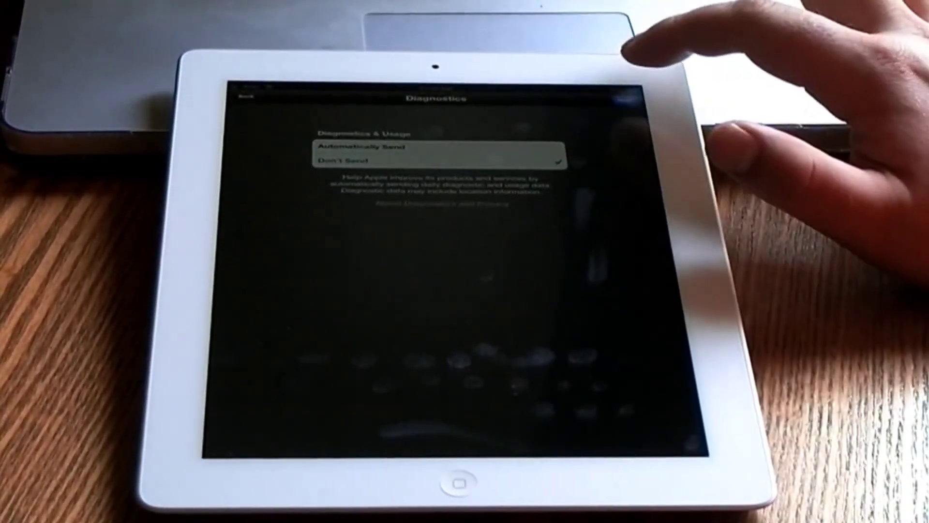
click(621, 96)
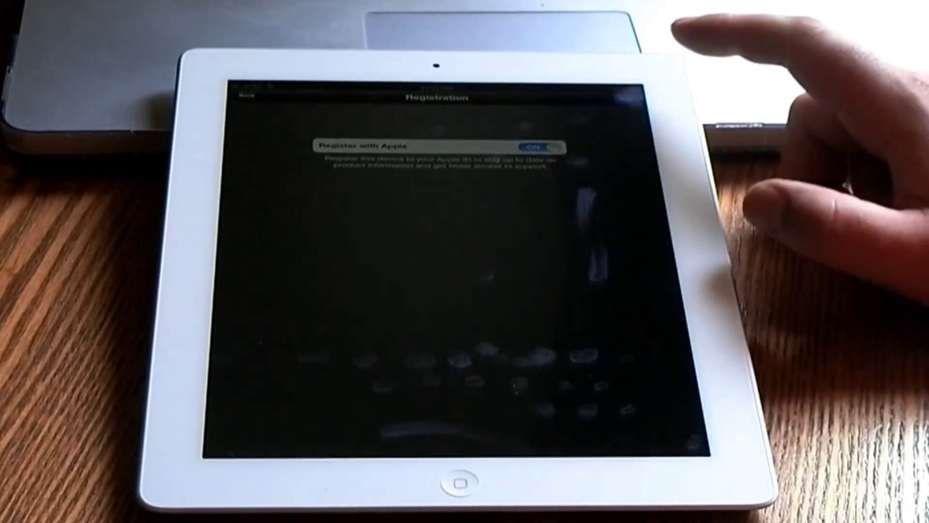
click(541, 146)
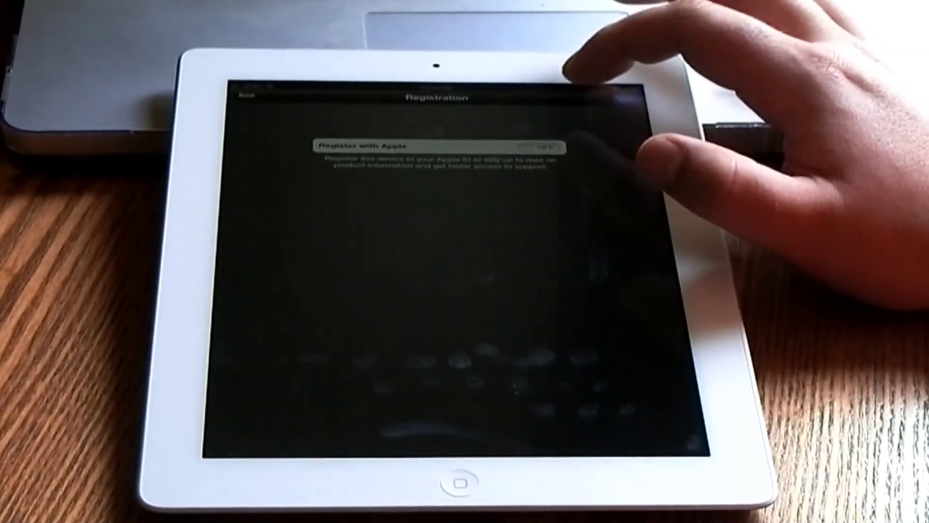
click(624, 95)
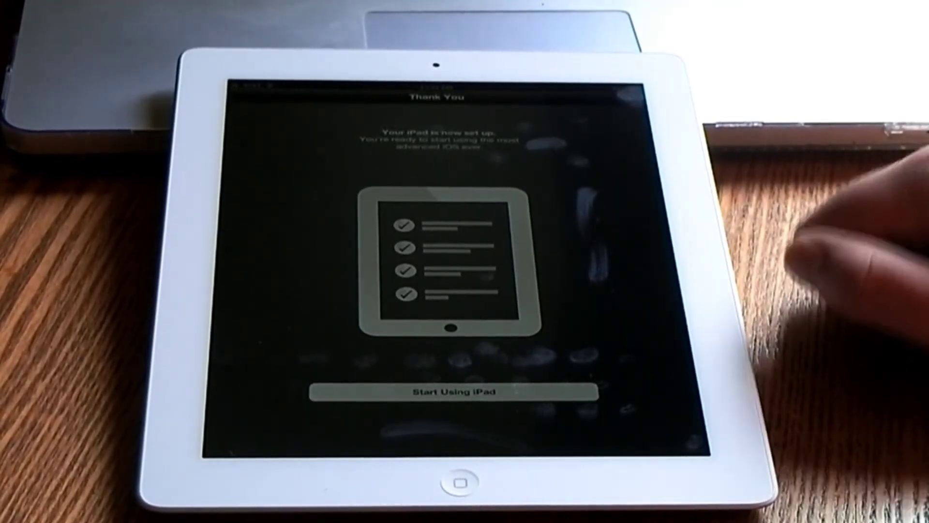
click(453, 392)
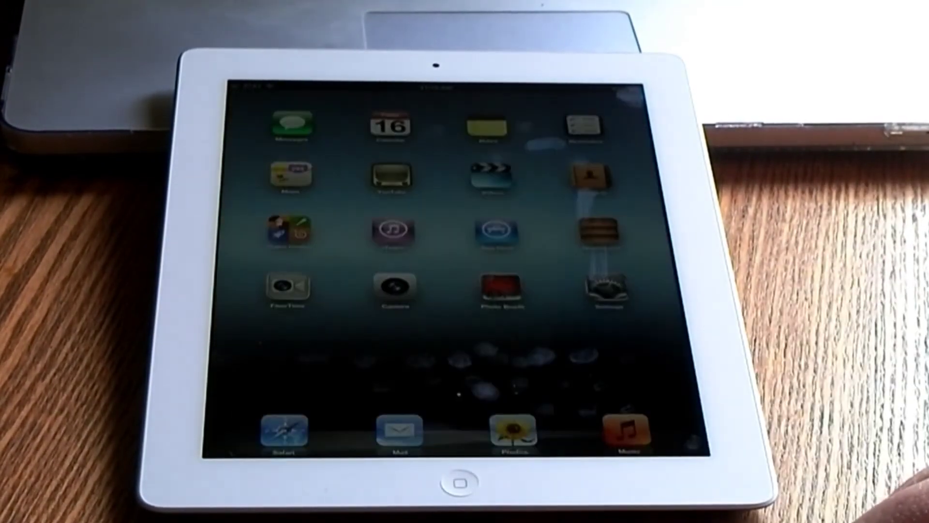